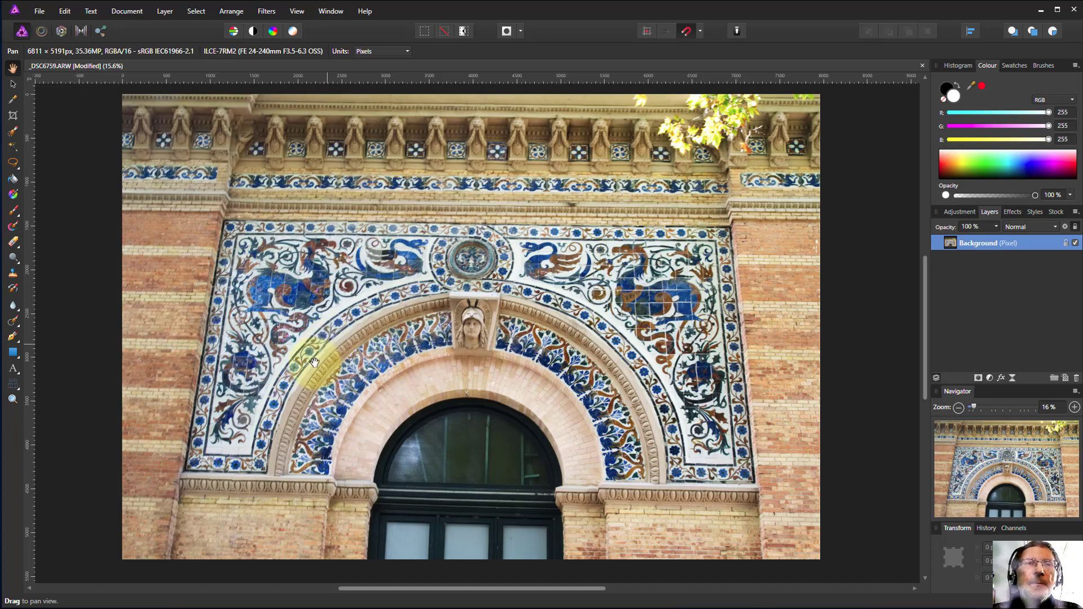
# Open the Perspective filter on _DSC6759.ARW, move its panel aside and hide the guide grid
pyautogui.click(13, 384)
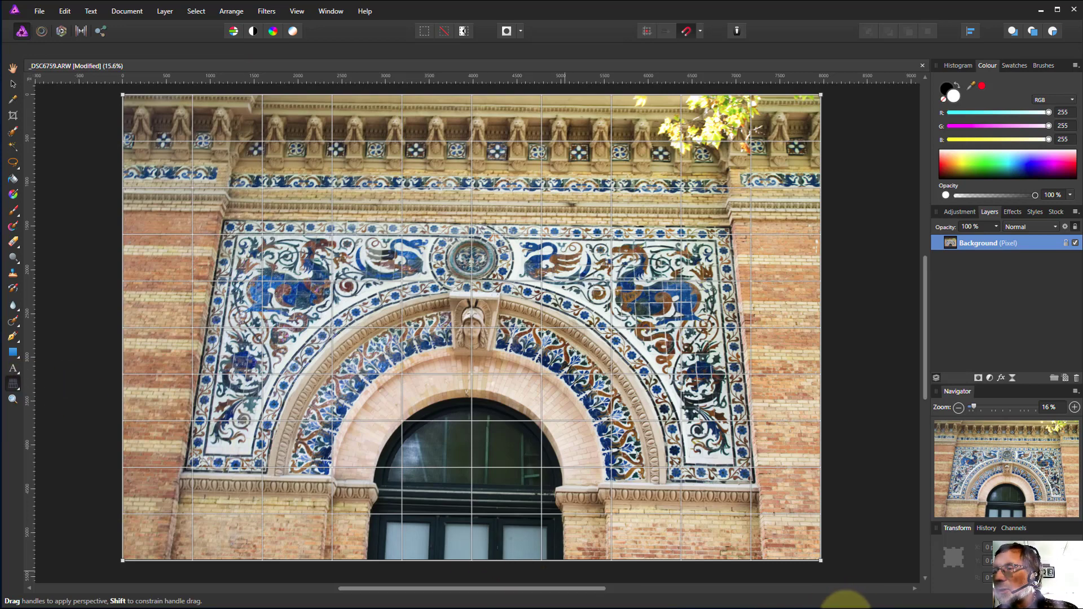
pyautogui.moveTo(463, 607); pyautogui.dragTo(786, 238)
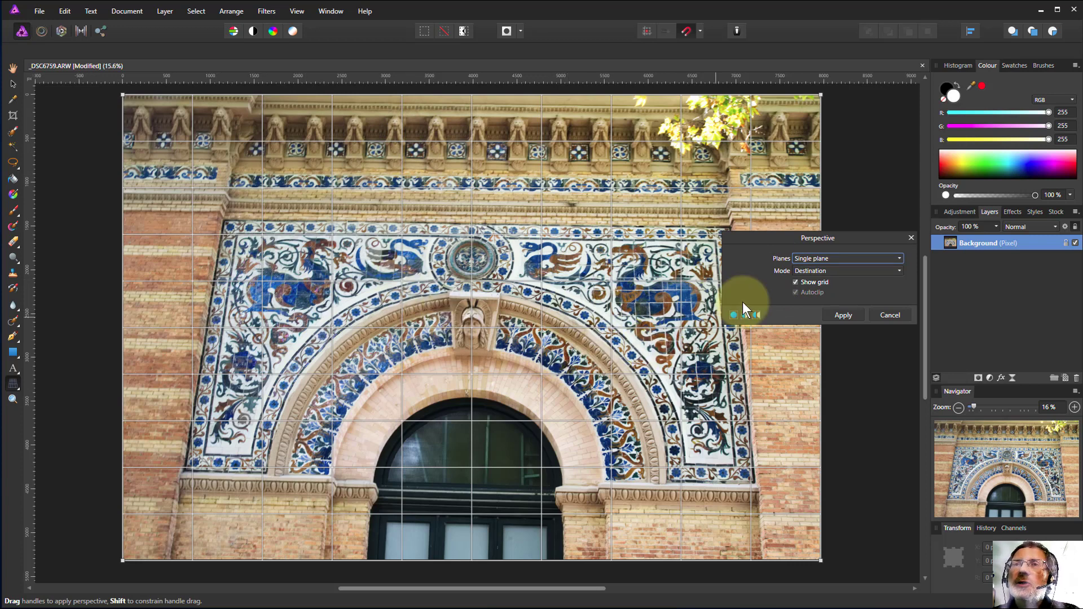
pyautogui.click(795, 282)
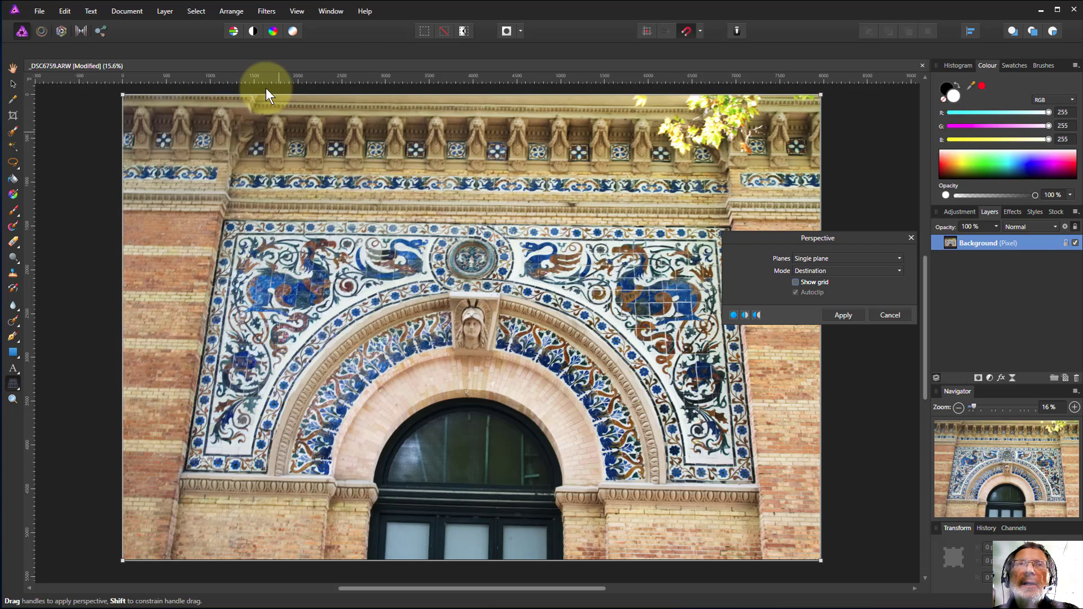
pyautogui.click(297, 11)
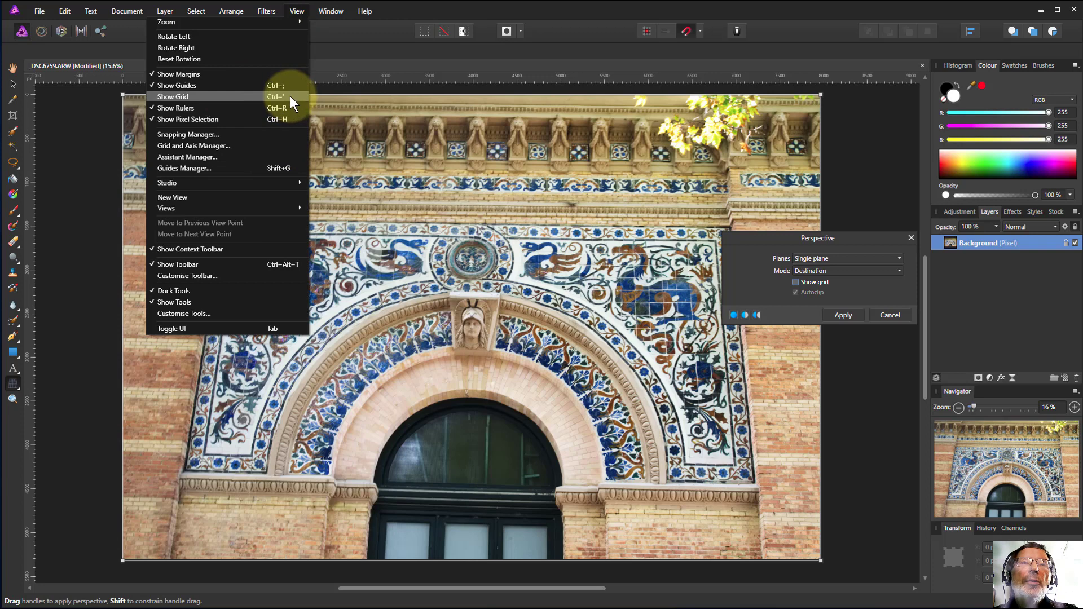
pyautogui.click(421, 239)
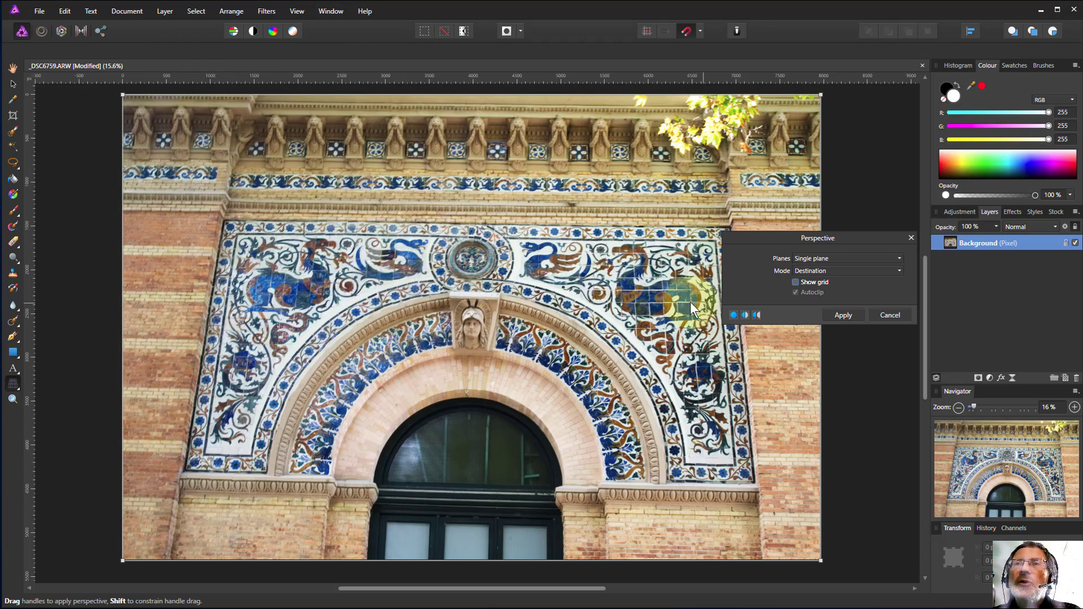
pyautogui.click(815, 271)
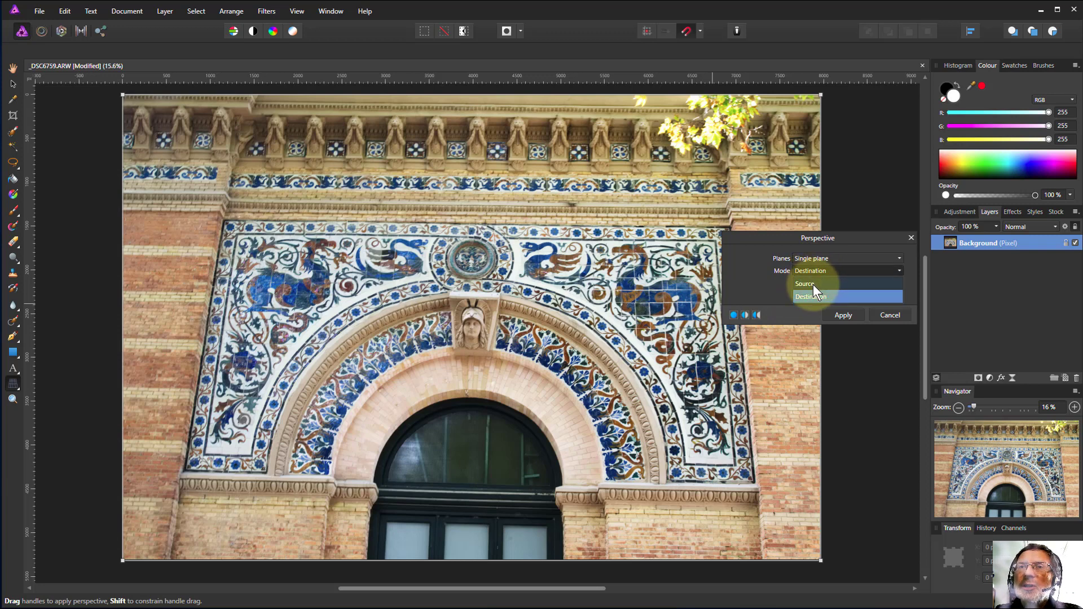
# Set Perspective mode to Source and drag the four corner handles onto the tiled panel's corners
pyautogui.click(813, 284)
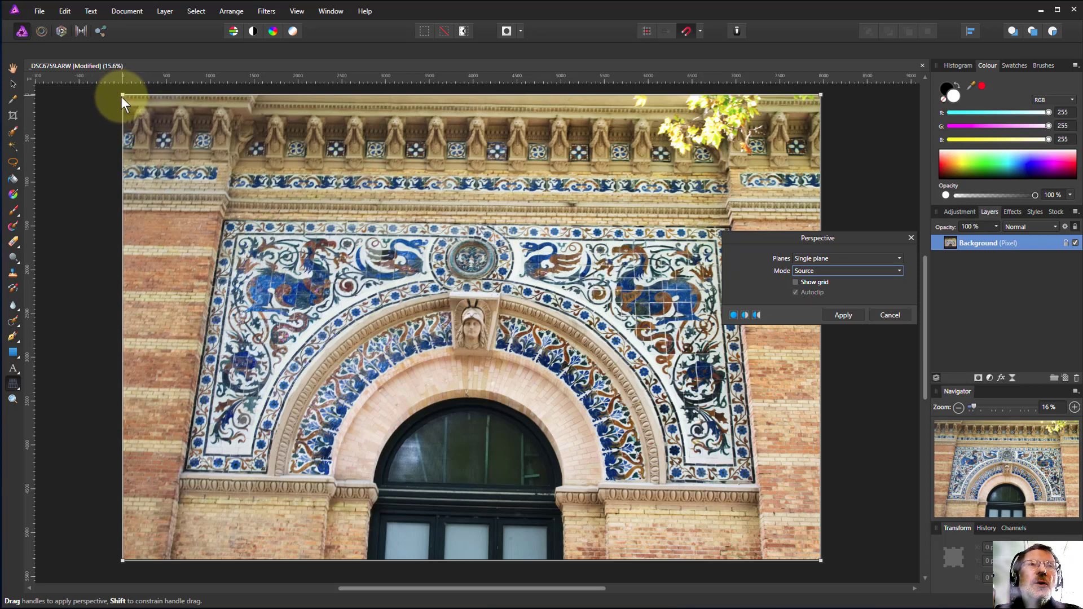
pyautogui.moveTo(122, 95); pyautogui.dragTo(223, 222)
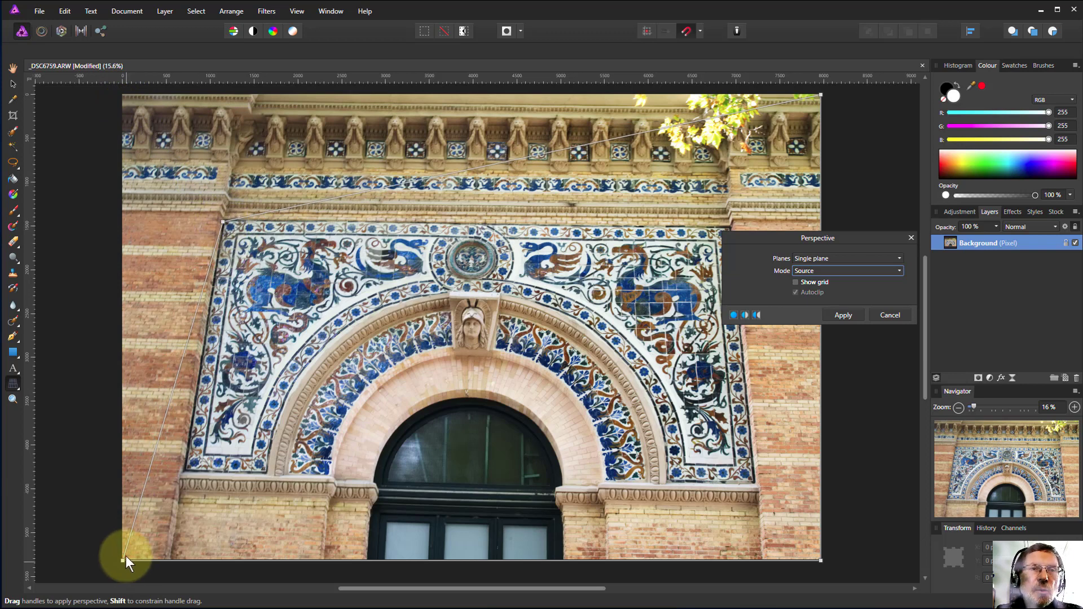
pyautogui.moveTo(123, 560); pyautogui.dragTo(187, 472)
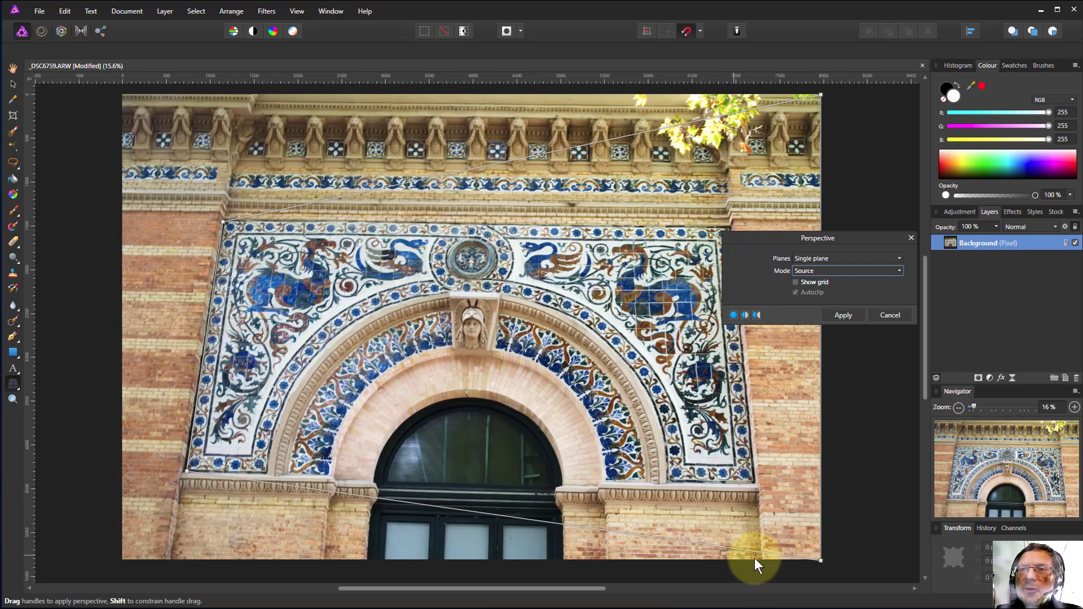
pyautogui.moveTo(820, 560); pyautogui.dragTo(753, 483)
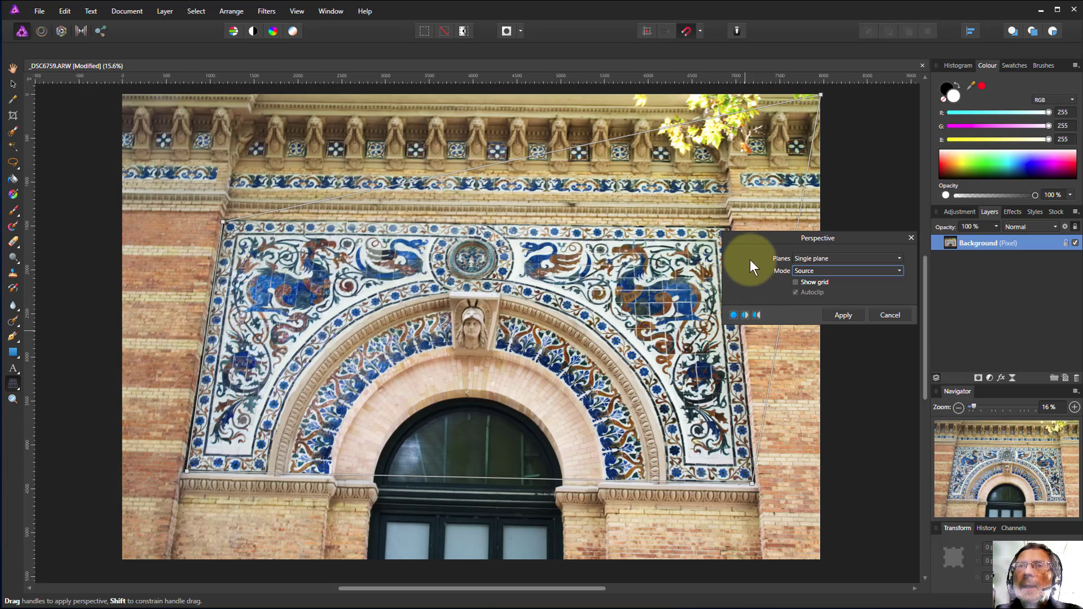
pyautogui.moveTo(750, 239); pyautogui.dragTo(826, 252)
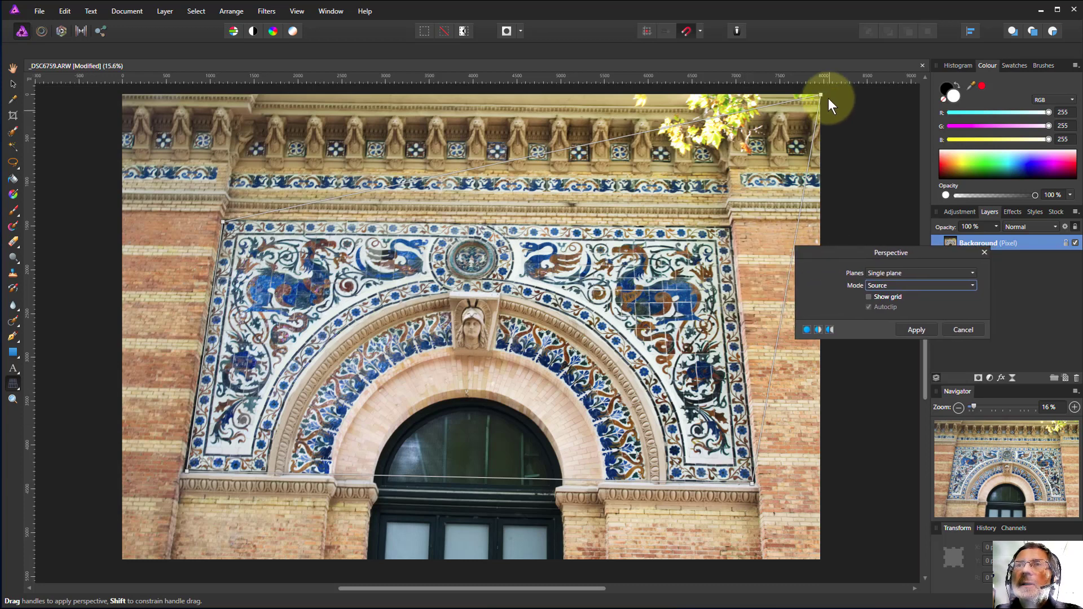
pyautogui.moveTo(821, 95); pyautogui.dragTo(733, 224)
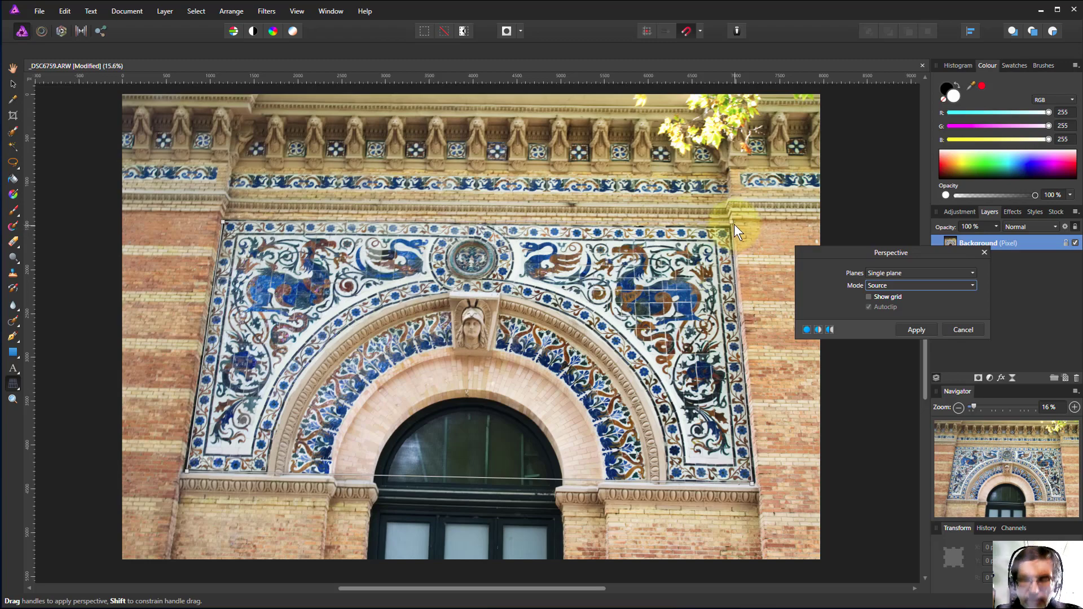
# Zoom in to 116% and refine the top-right handle onto the panel's corner
pyautogui.scroll(2, 734, 224)
pyautogui.scroll(2, 737, 225)
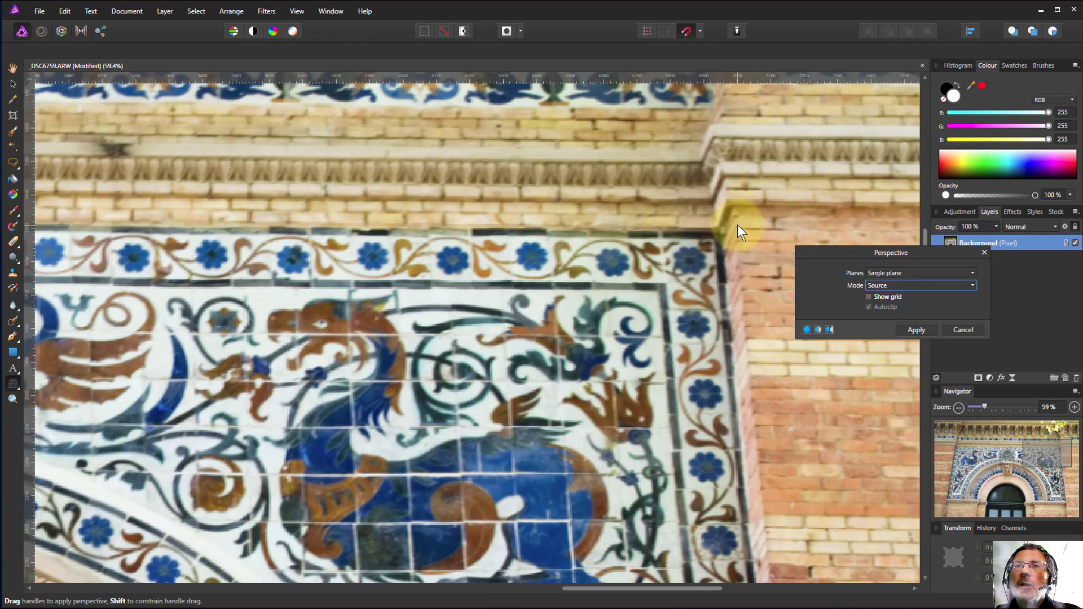
pyautogui.scroll(2, 737, 223)
pyautogui.moveTo(732, 221); pyautogui.dragTo(706, 244)
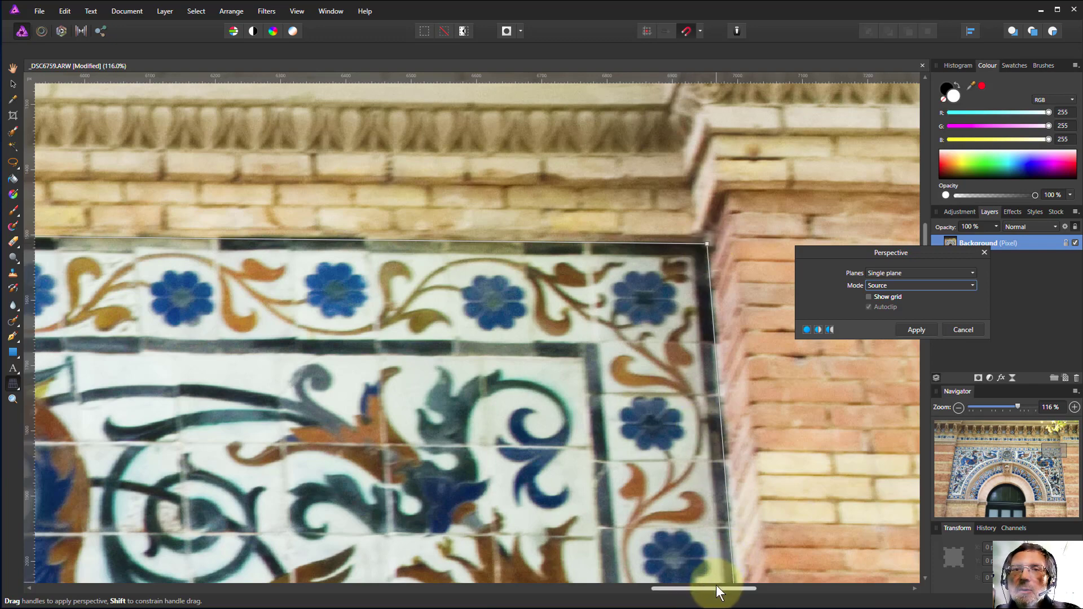
pyautogui.moveTo(716, 588); pyautogui.dragTo(245, 606)
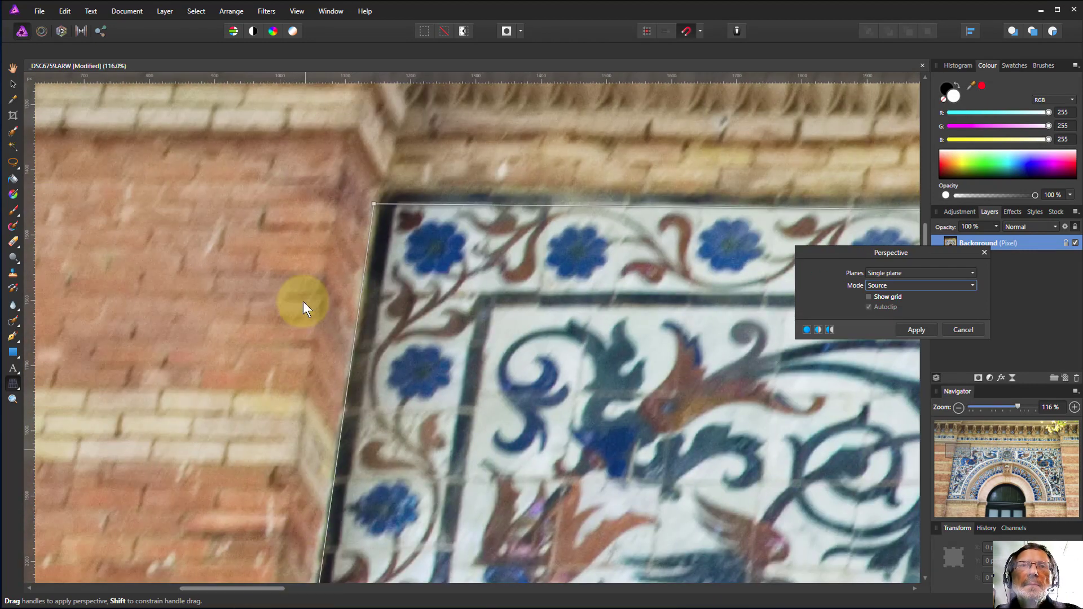
# Refine the top-left, bottom-left and bottom-right handles exactly onto the tile border corners
pyautogui.moveTo(369, 202); pyautogui.dragTo(381, 194)
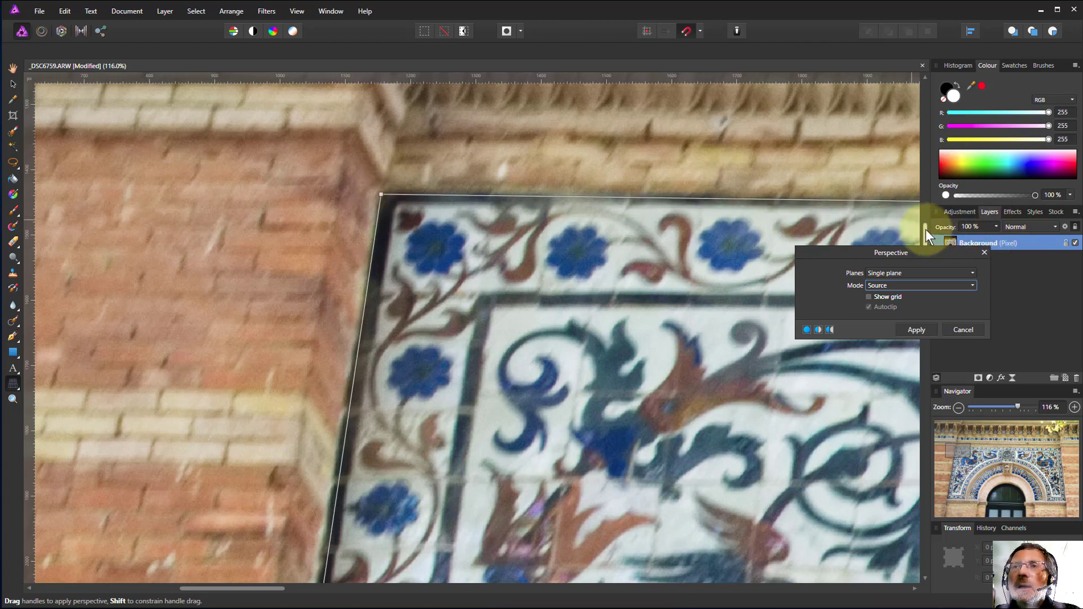
pyautogui.moveTo(926, 229); pyautogui.dragTo(941, 417)
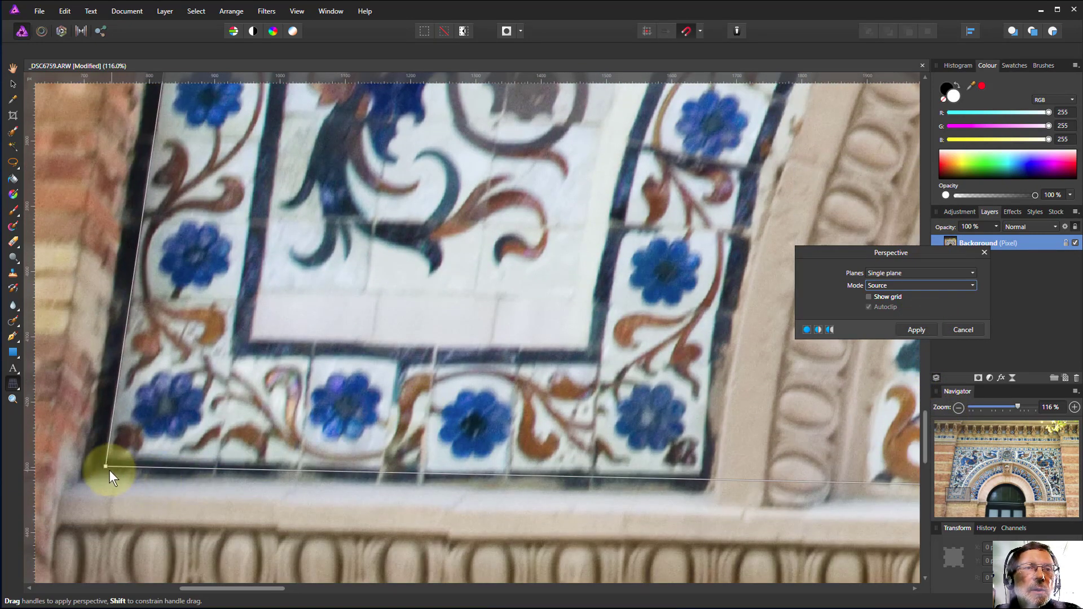
pyautogui.moveTo(109, 470); pyautogui.dragTo(83, 476)
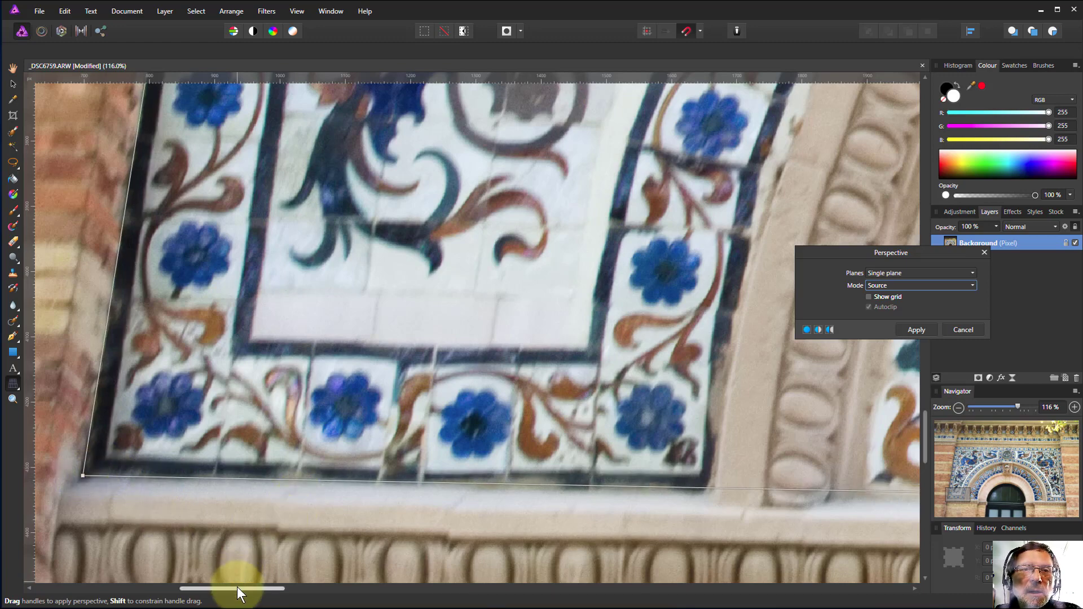
pyautogui.moveTo(237, 589); pyautogui.dragTo(759, 585)
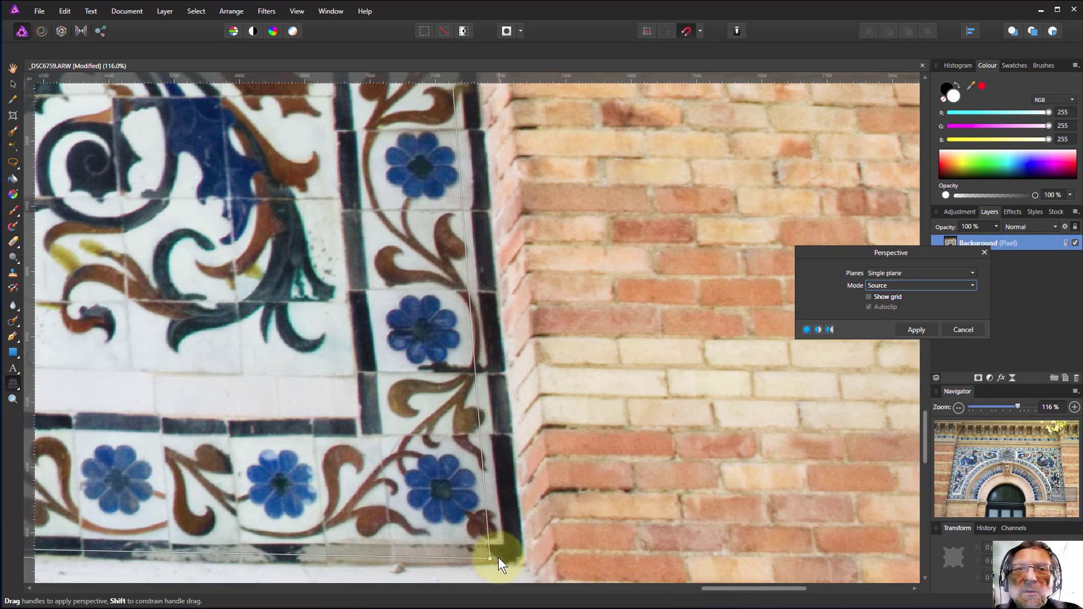
pyautogui.moveTo(489, 557); pyautogui.dragTo(523, 563)
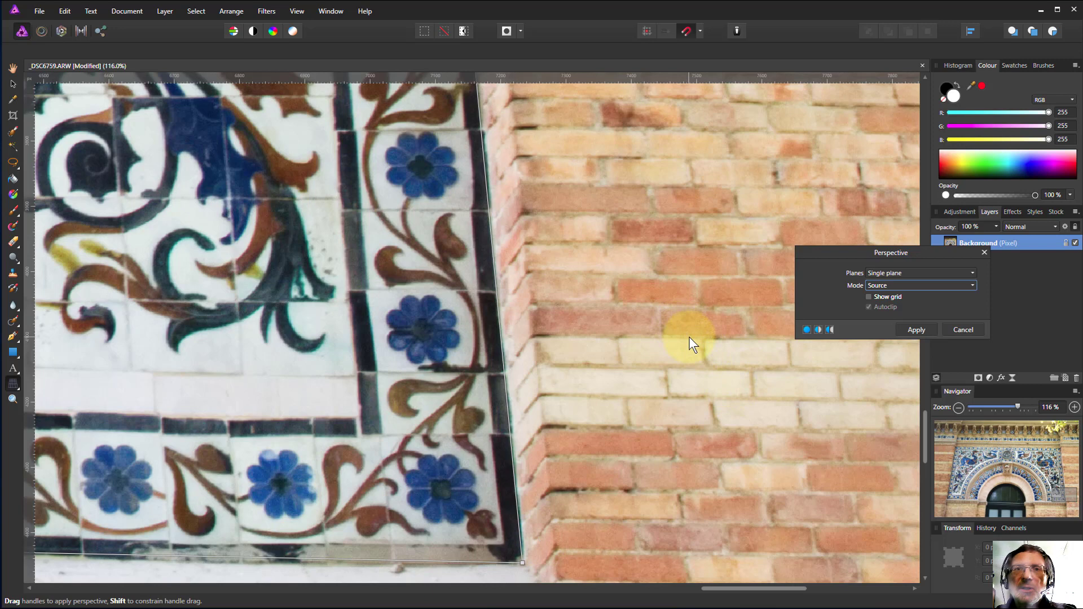
# Fit the whole photo in the window and set the Perspective mode to Destination
pyautogui.hotkey('ctrl', '0')
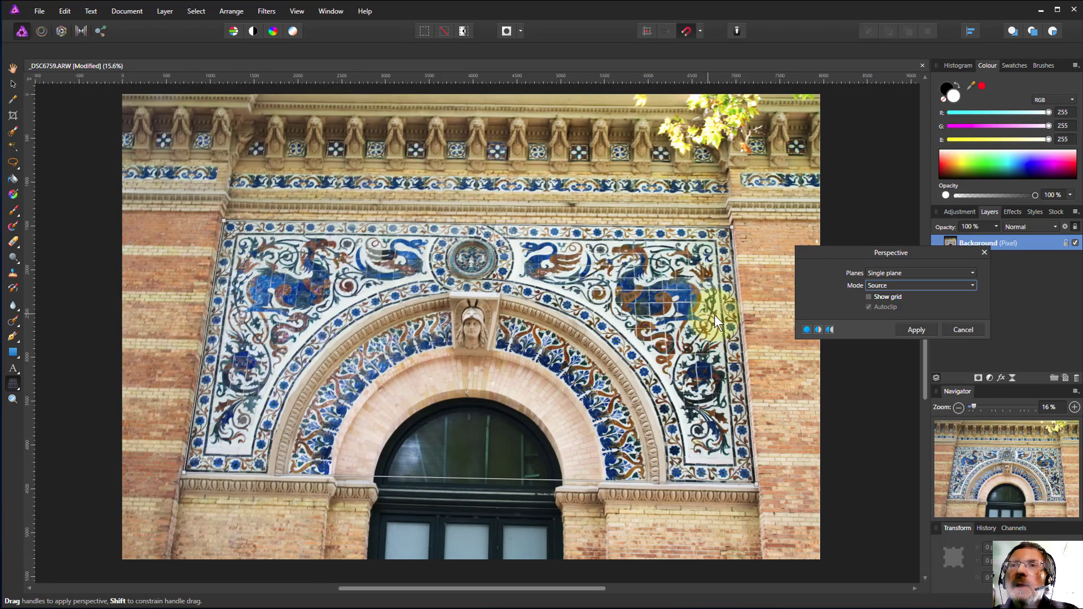
pyautogui.click(881, 284)
pyautogui.click(879, 311)
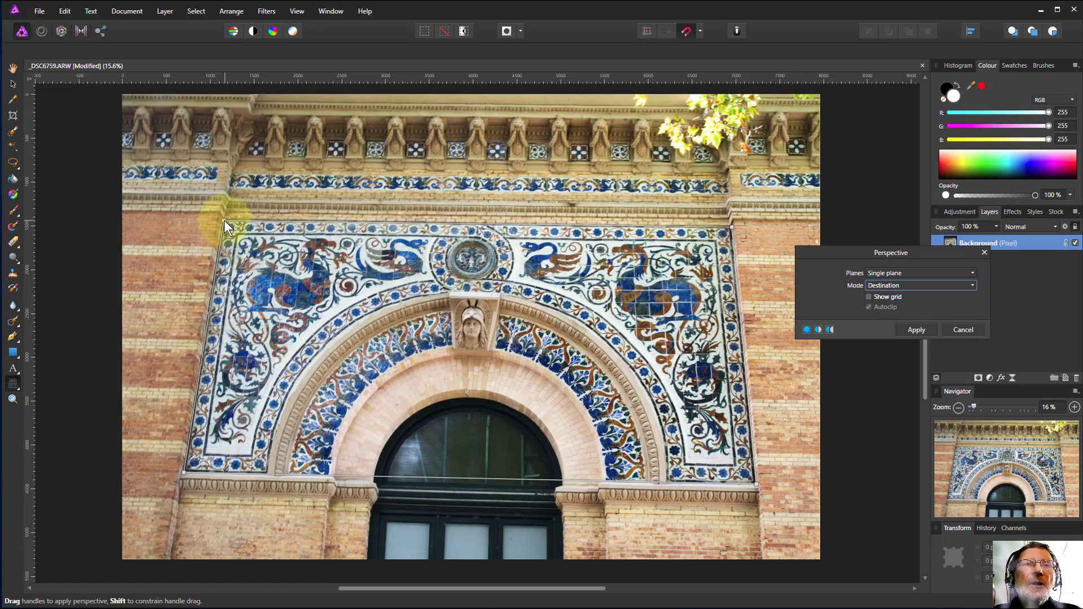
pyautogui.moveTo(224, 221)
pyautogui.mouseDown()
pyautogui.moveTo(192, 222)
pyautogui.moveTo(218, 252)
pyautogui.moveTo(235, 243)
pyautogui.moveTo(200, 242)
pyautogui.moveTo(226, 235)
pyautogui.moveTo(216, 223)
pyautogui.moveTo(226, 221)
pyautogui.mouseUp()
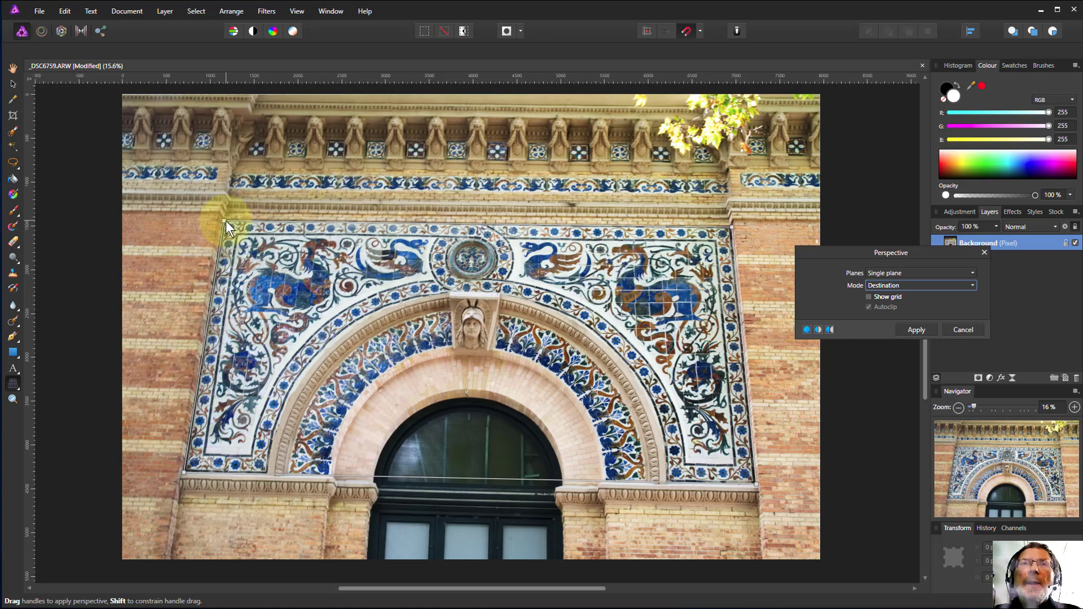
# Show the grid over the photo and turn on snapping
pyautogui.click(291, 14)
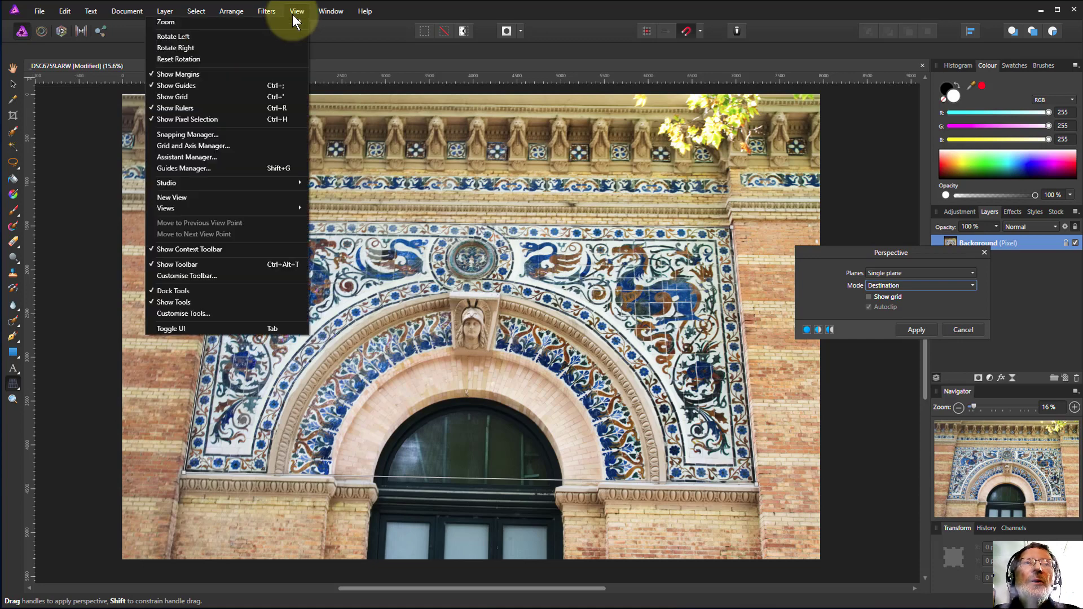
pyautogui.click(259, 99)
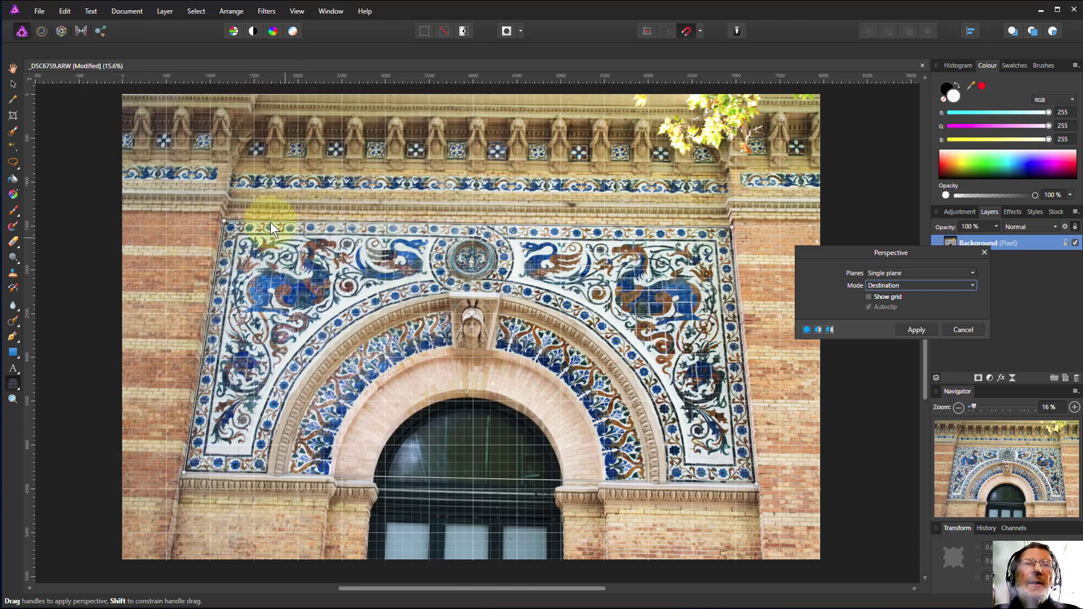
pyautogui.click(689, 35)
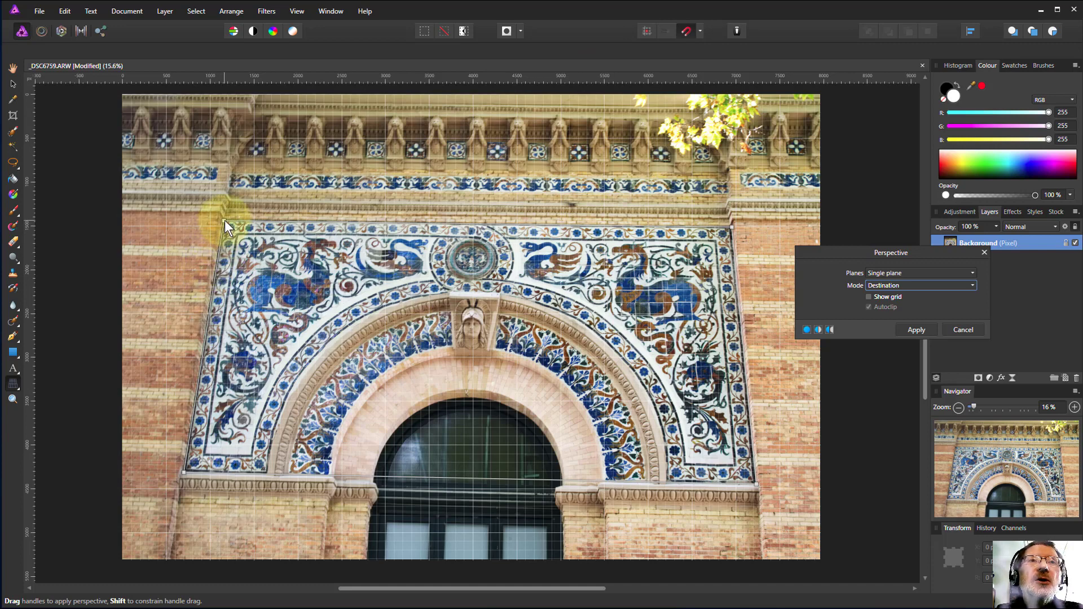
# Drag the four destination corners to square the tiled panel into an upright rectangle
pyautogui.moveTo(224, 220); pyautogui.dragTo(201, 225)
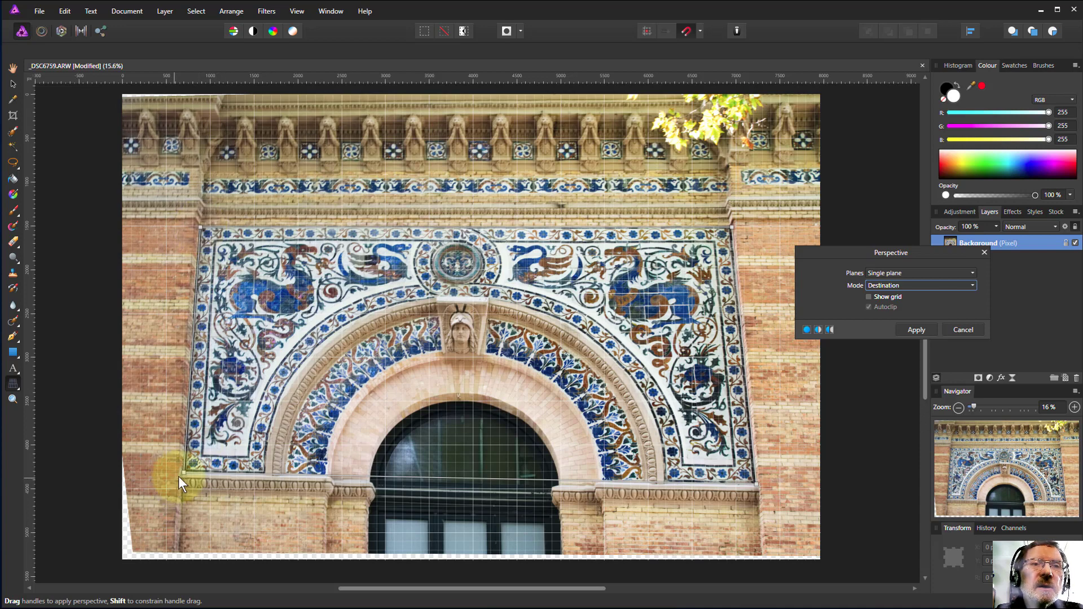
pyautogui.moveTo(179, 476)
pyautogui.mouseDown()
pyautogui.moveTo(202, 476)
pyautogui.moveTo(197, 483)
pyautogui.mouseUp()
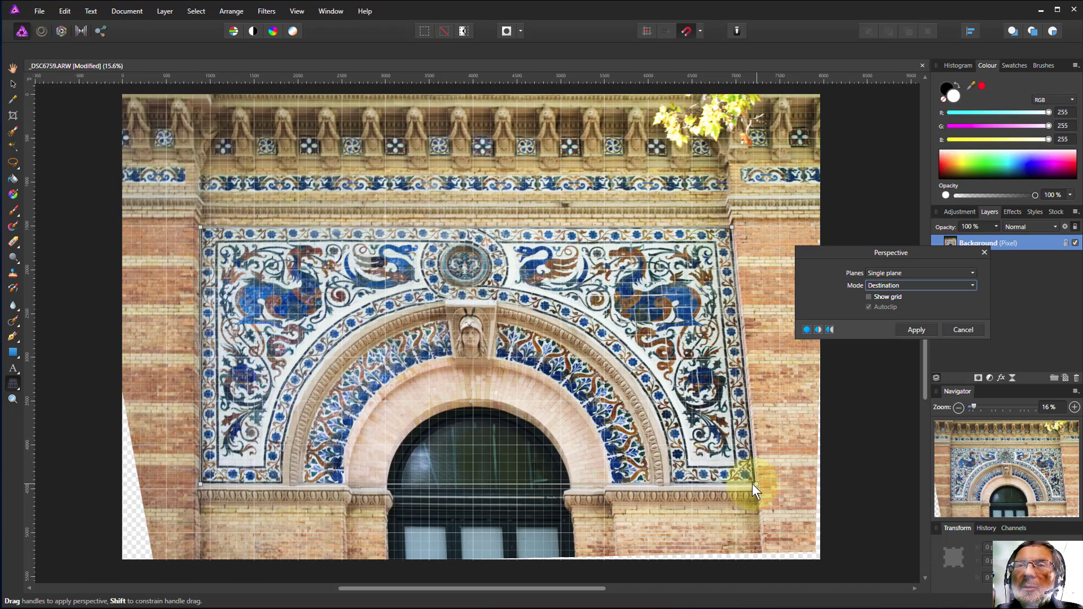
pyautogui.moveTo(753, 484); pyautogui.dragTo(744, 483)
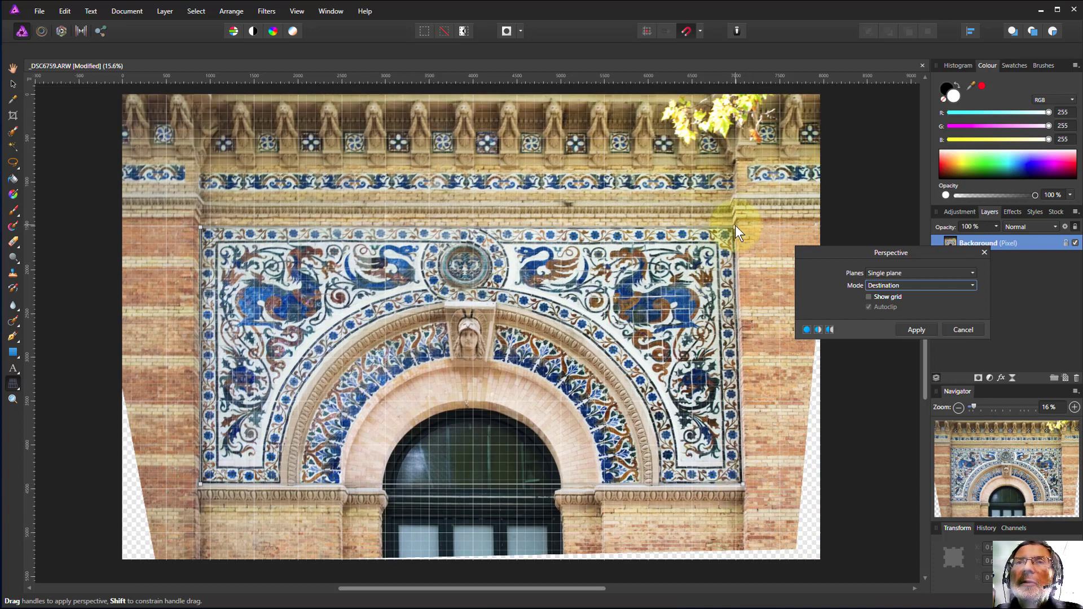
pyautogui.moveTo(736, 225); pyautogui.dragTo(737, 225)
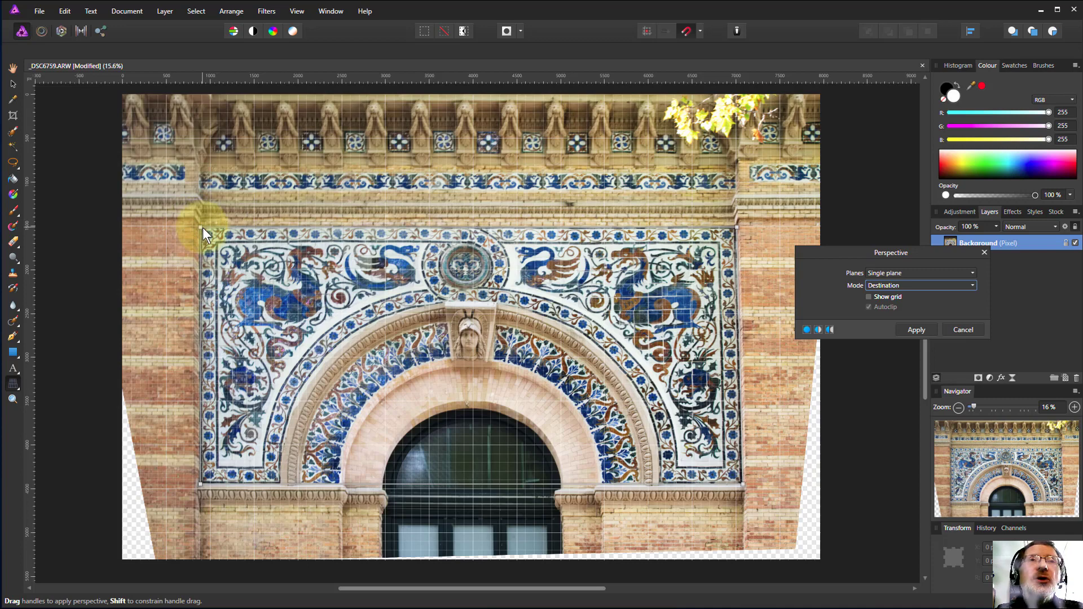
# Nudge the top-left and top-right corners so the panel's top edge aligns with the grid
pyautogui.moveTo(202, 228); pyautogui.dragTo(209, 228)
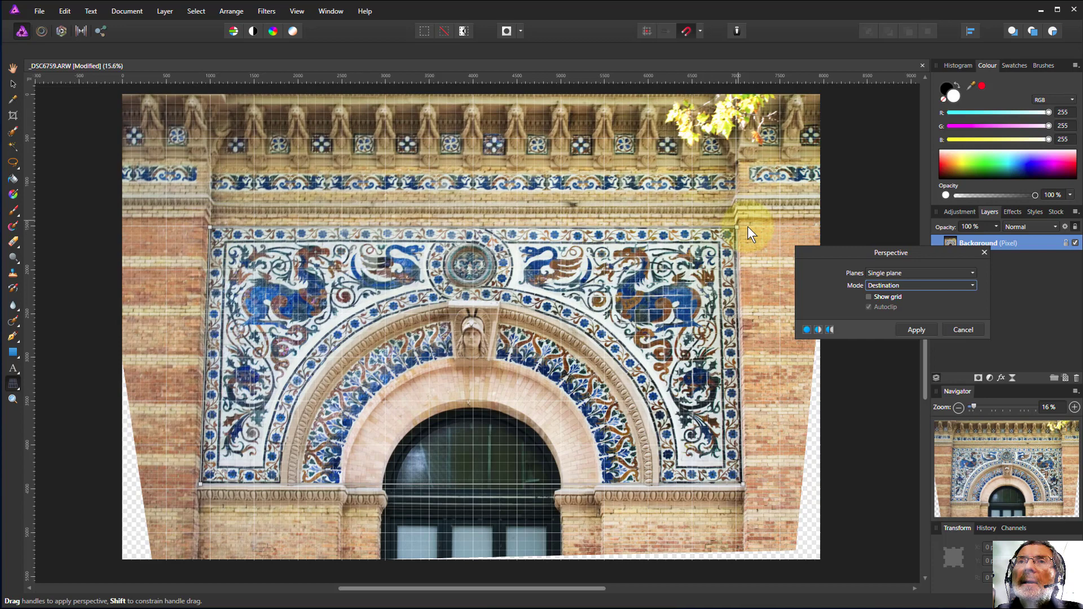
pyautogui.moveTo(736, 229); pyautogui.dragTo(727, 228)
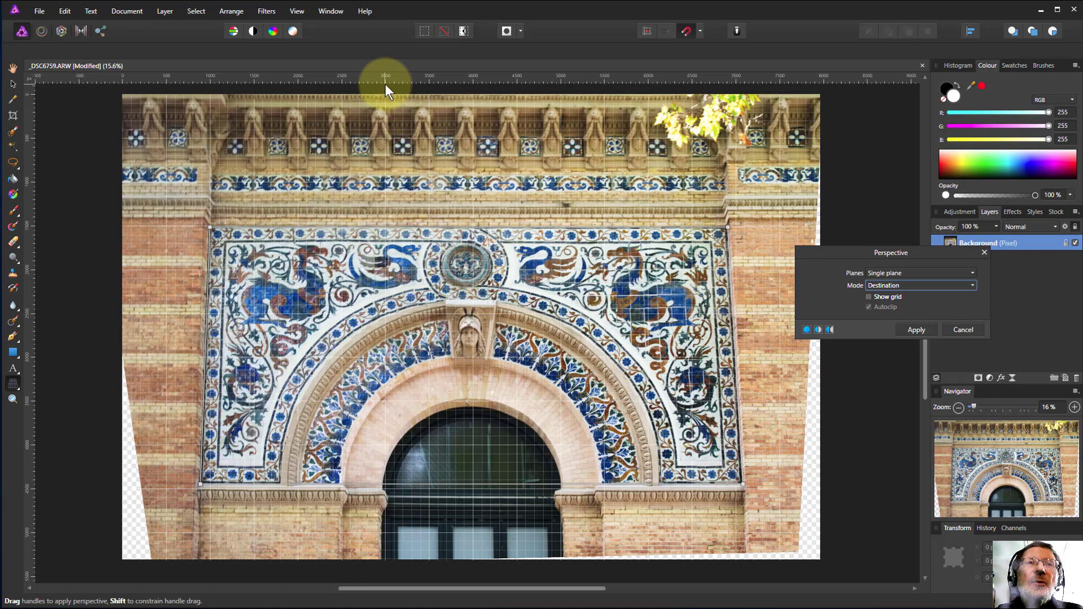
# Apply the perspective warp and set a 6593 × 5172 px crop inside the transparent edges
pyautogui.click(13, 115)
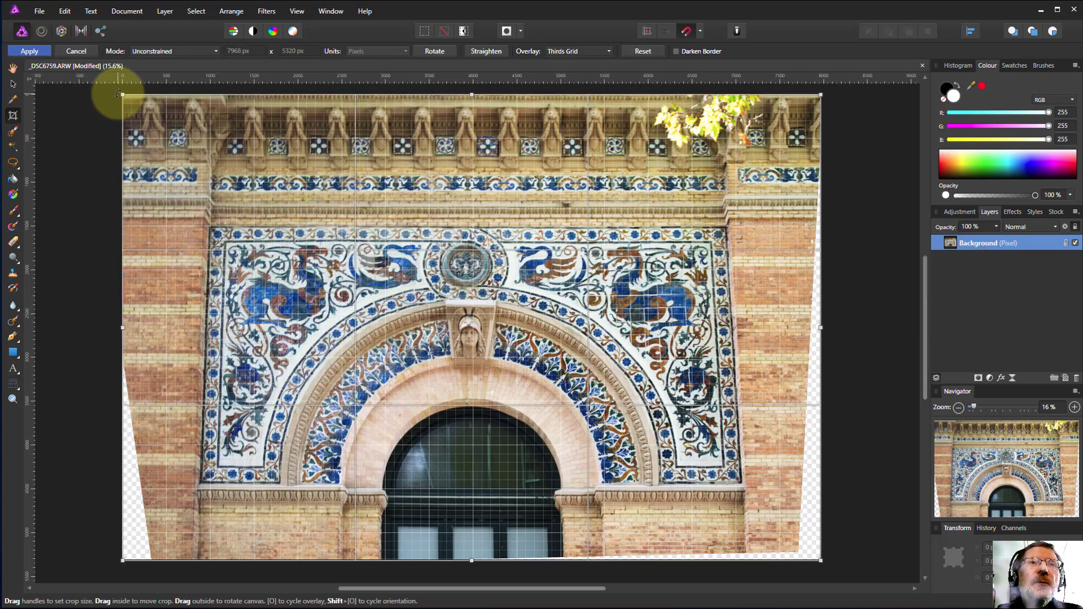
pyautogui.moveTo(121, 94); pyautogui.dragTo(177, 96)
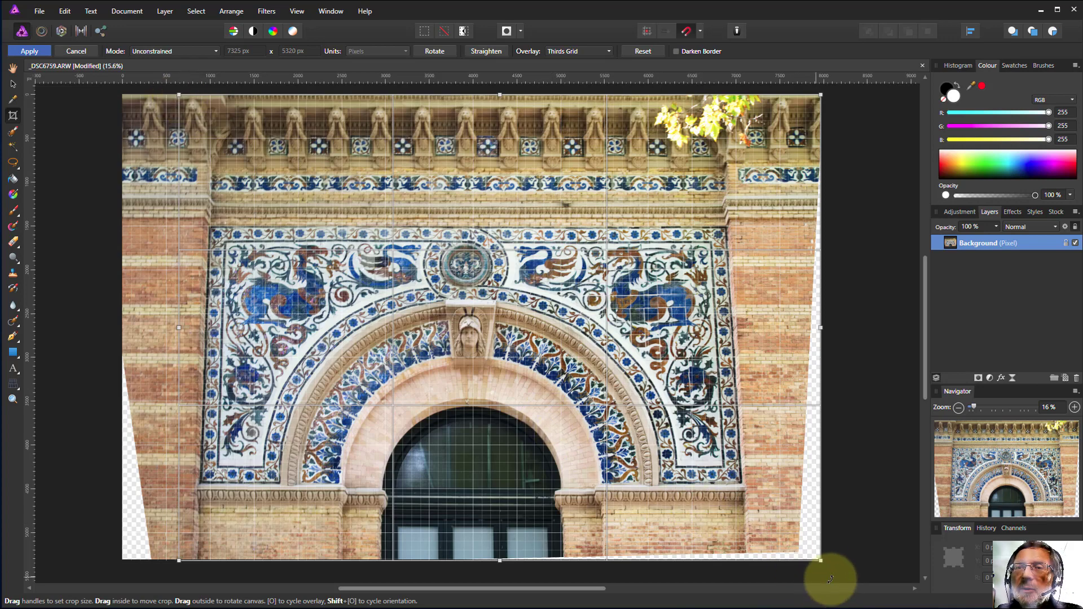
pyautogui.moveTo(820, 560); pyautogui.dragTo(757, 546)
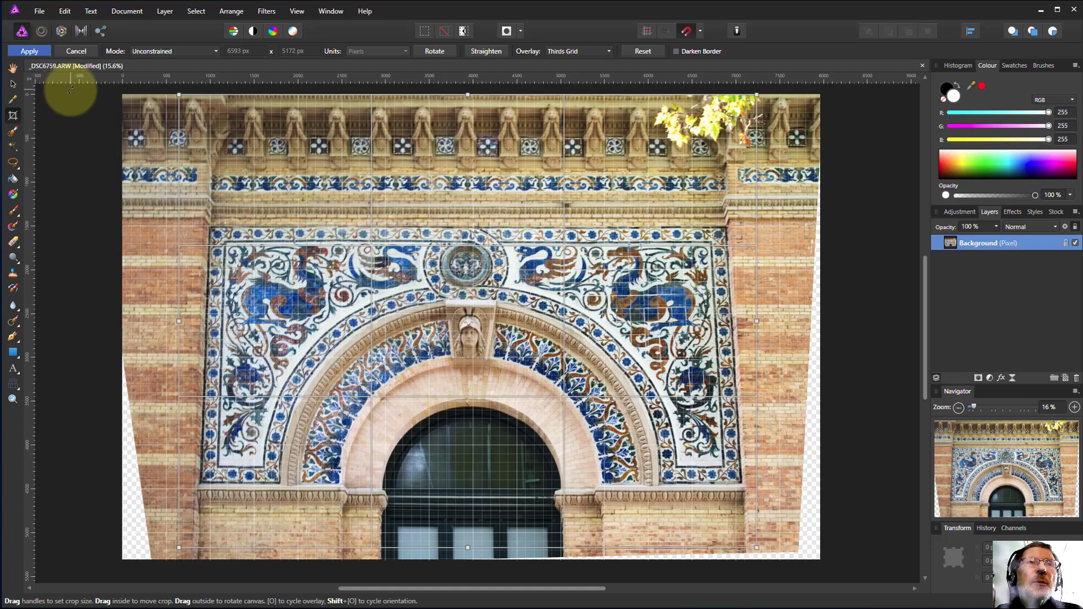
# Apply the crop and hide the grid overlay
pyautogui.click(31, 52)
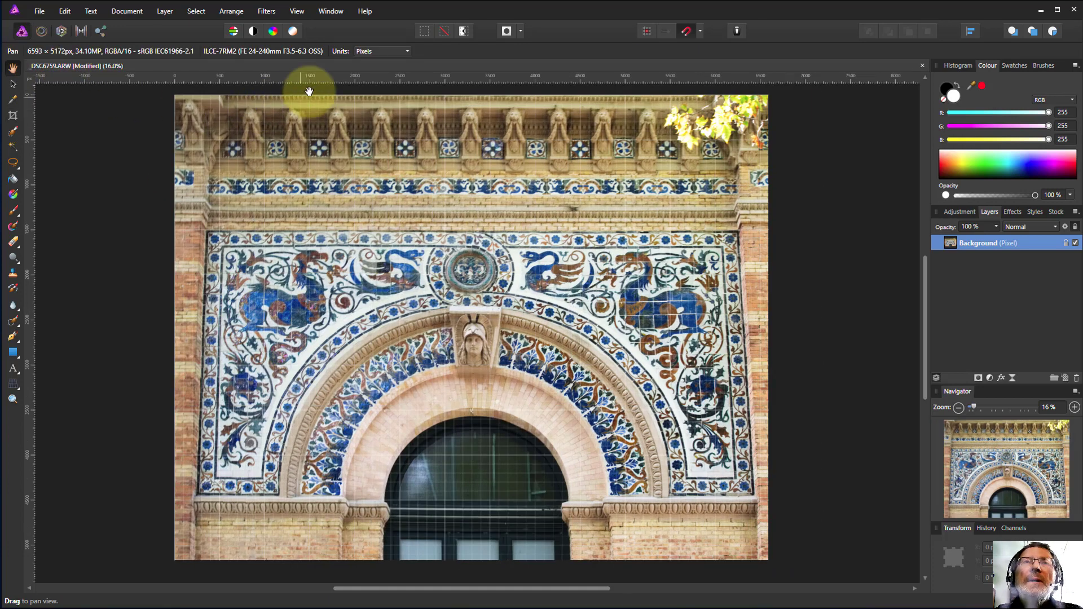
pyautogui.click(300, 10)
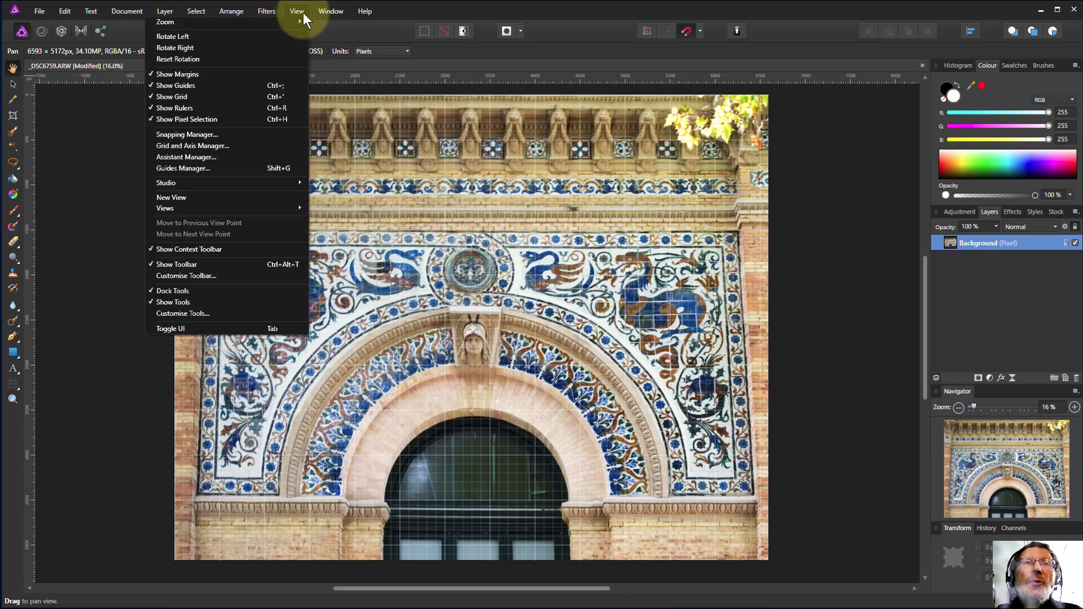
pyautogui.click(238, 97)
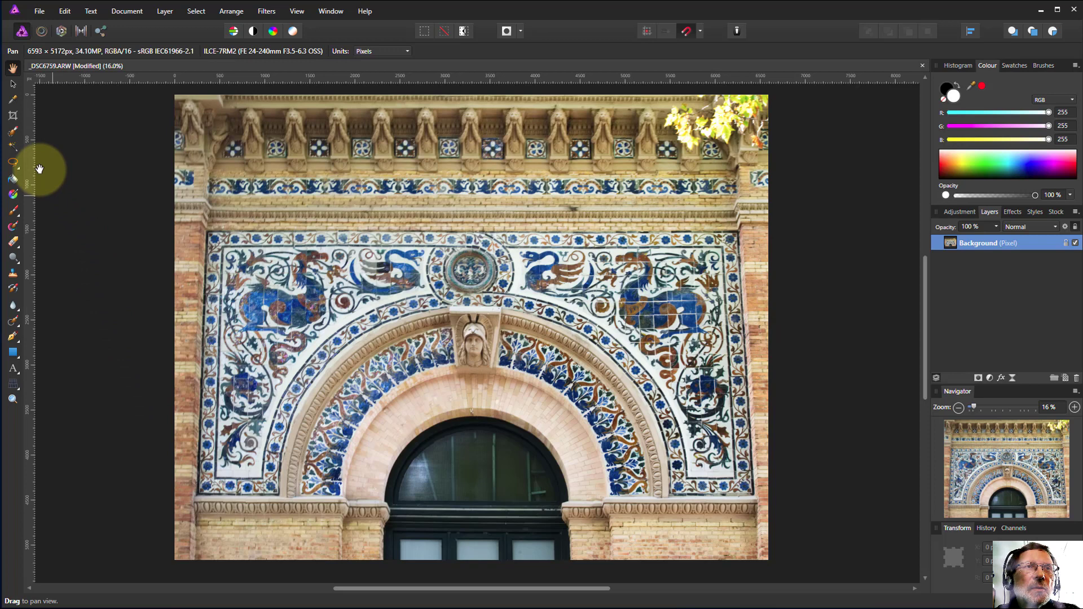
# Re-crop with the right edge widened slightly, giving a 6692 × 5172 px image
pyautogui.click(13, 115)
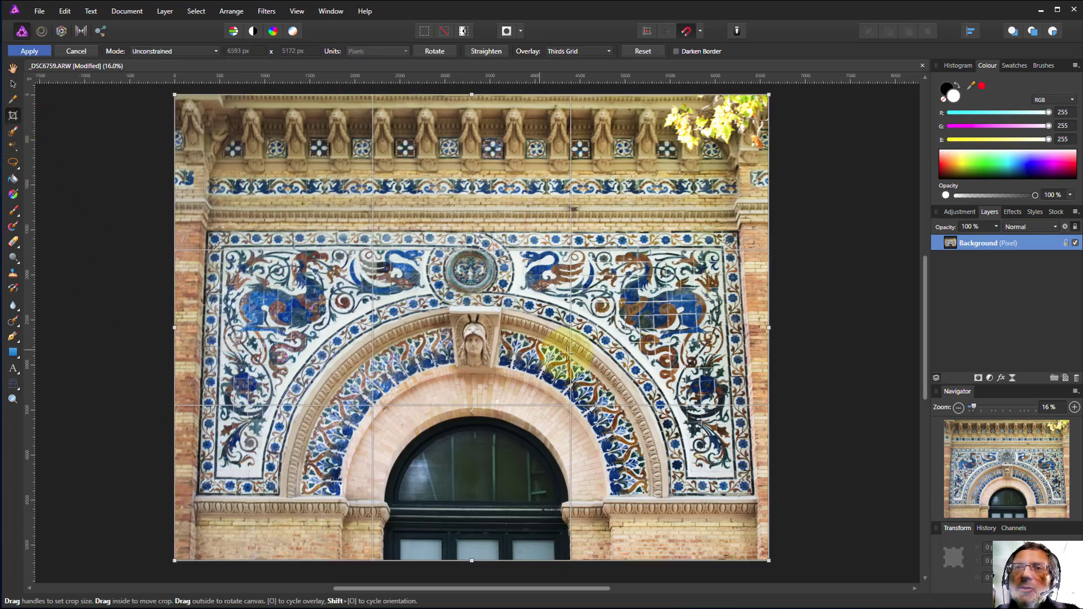
pyautogui.moveTo(770, 328); pyautogui.dragTo(779, 328)
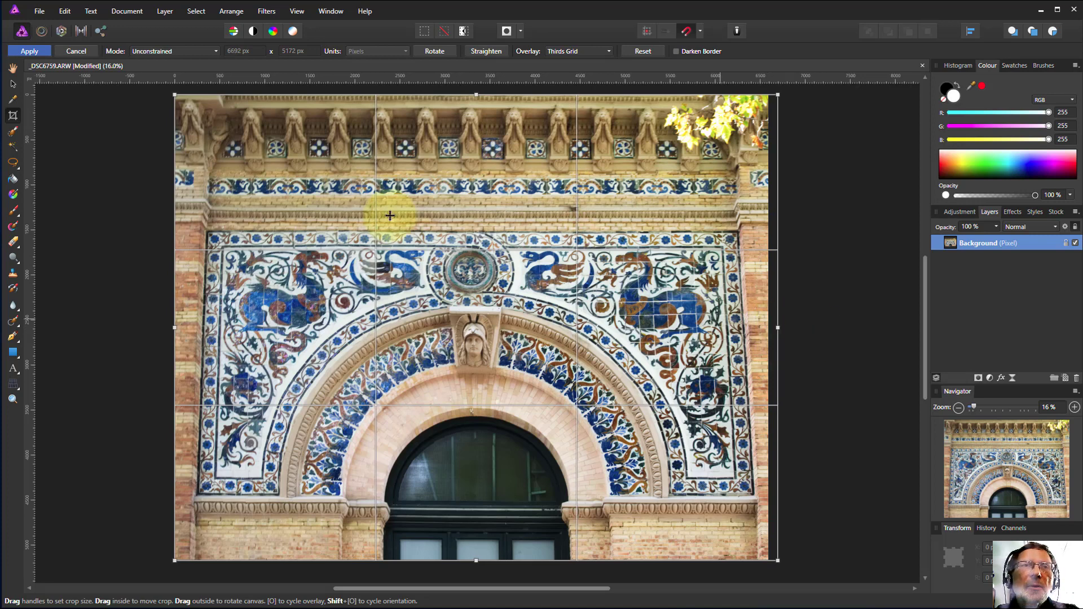
pyautogui.click(29, 50)
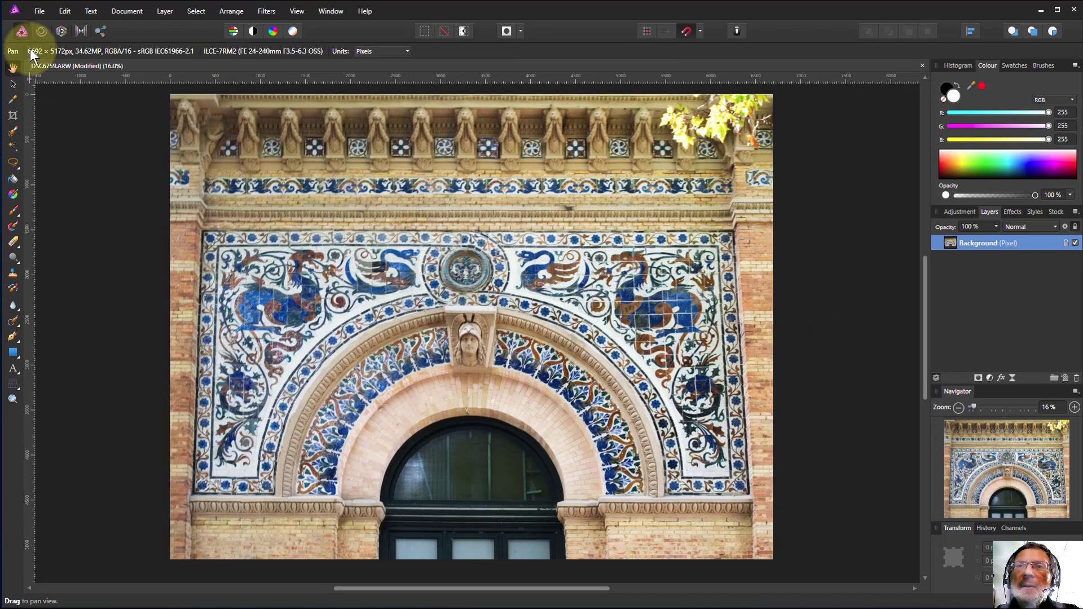